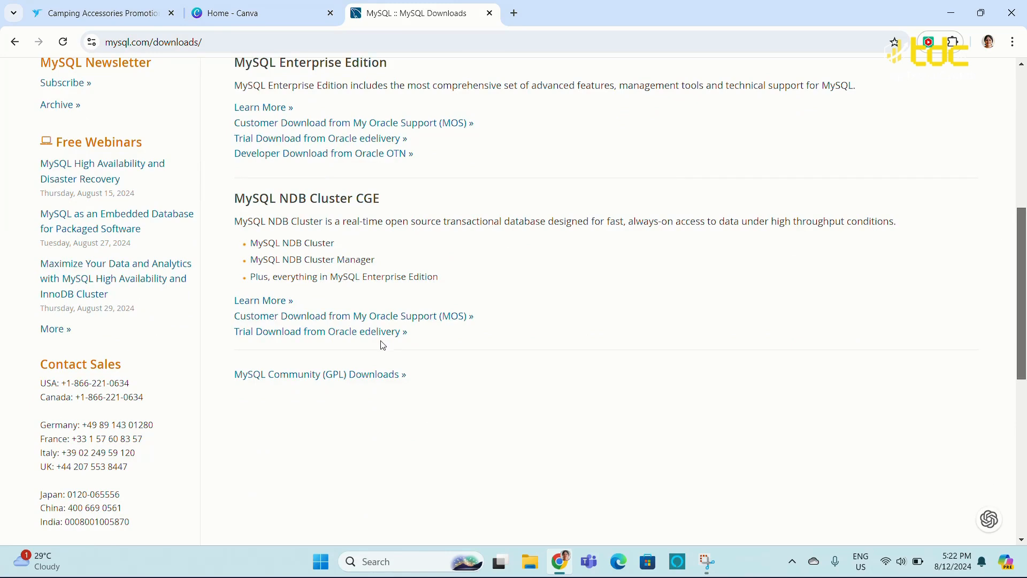
Go to the MySQL Installer for Windows community downloads and download the 2.1M web installer 8.0.39 without logging in
{"action": "left_click", "coordinate": [349, 376]}
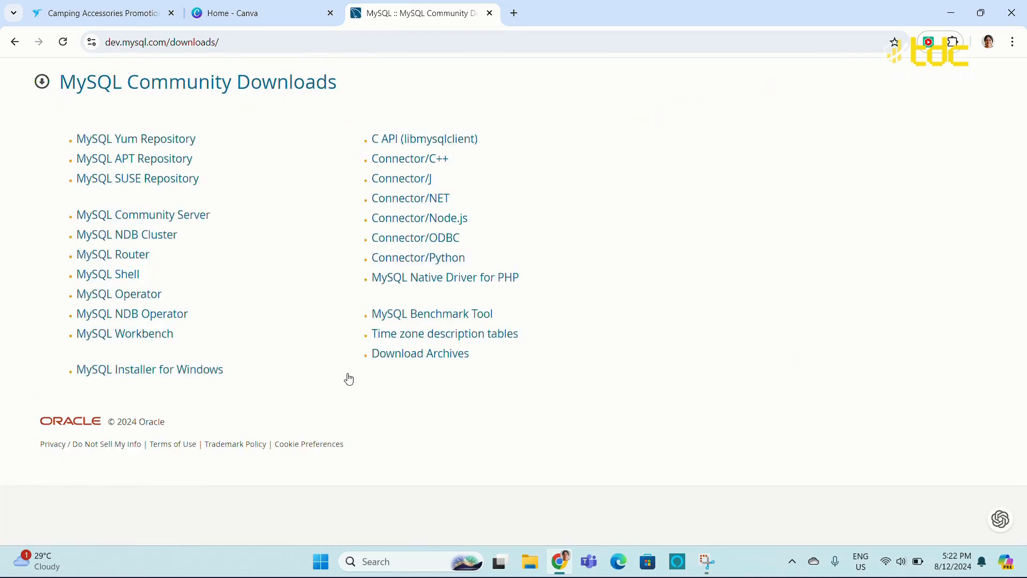
{"action": "left_click", "coordinate": [203, 376]}
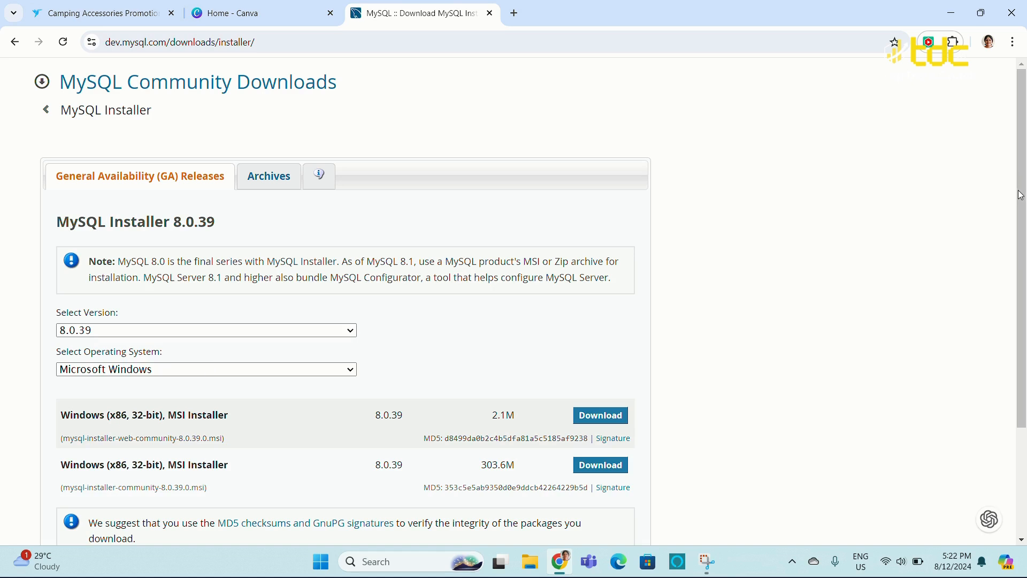
{"action": "scroll", "coordinate": [754, 301], "scroll_direction": "down", "scroll_amount": 3}
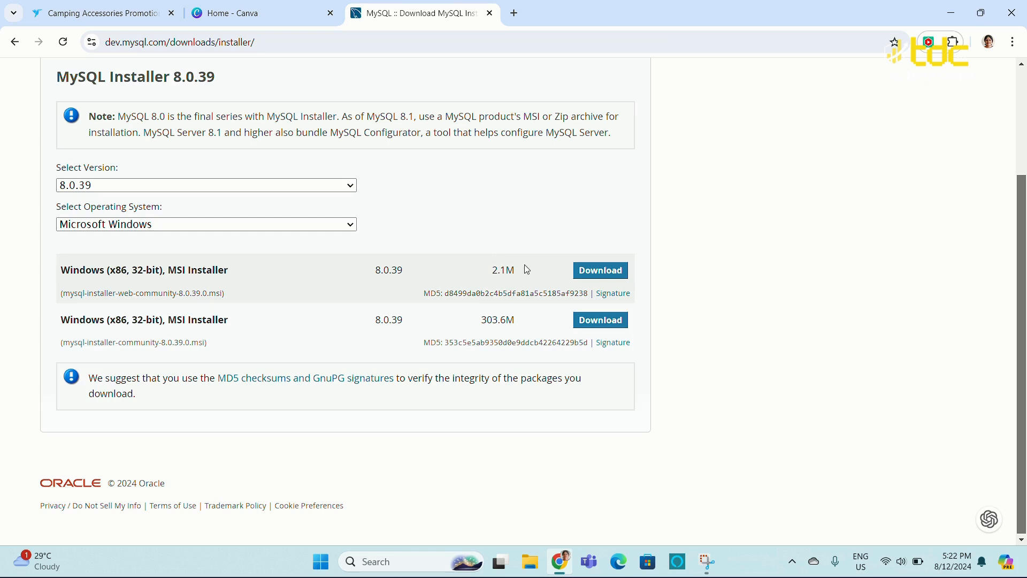
{"action": "left_click", "coordinate": [598, 272]}
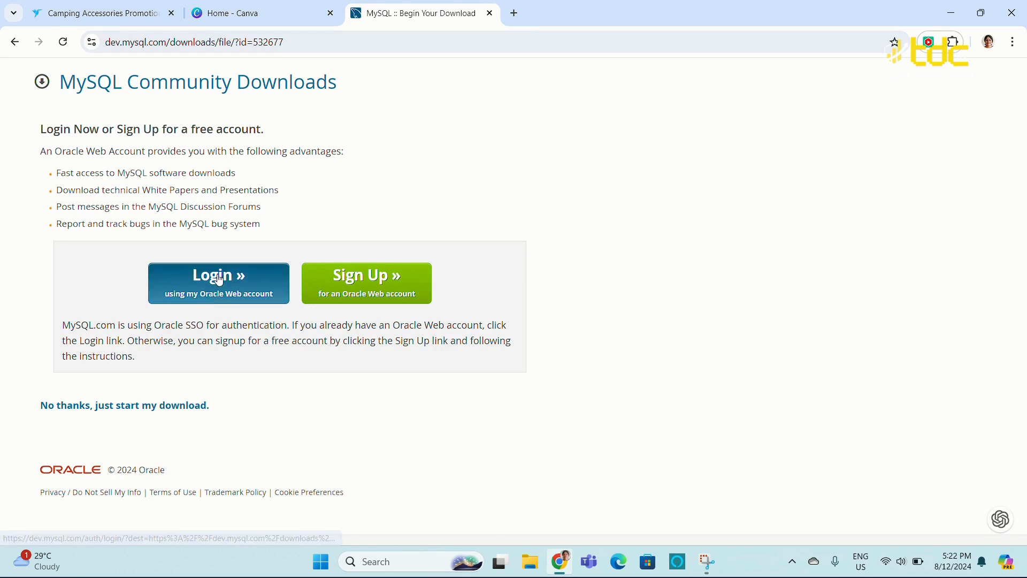
{"action": "left_click", "coordinate": [154, 412]}
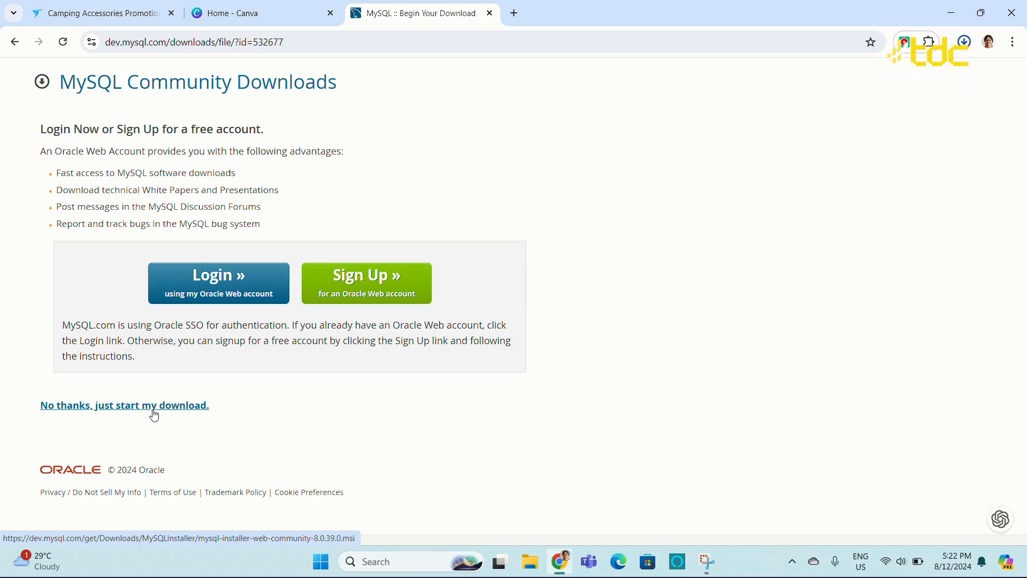
Open the downloaded mysql-installer-web-community-8.0.39.0 file and bring up the MySQL Installer window
{"action": "left_click", "coordinate": [965, 42]}
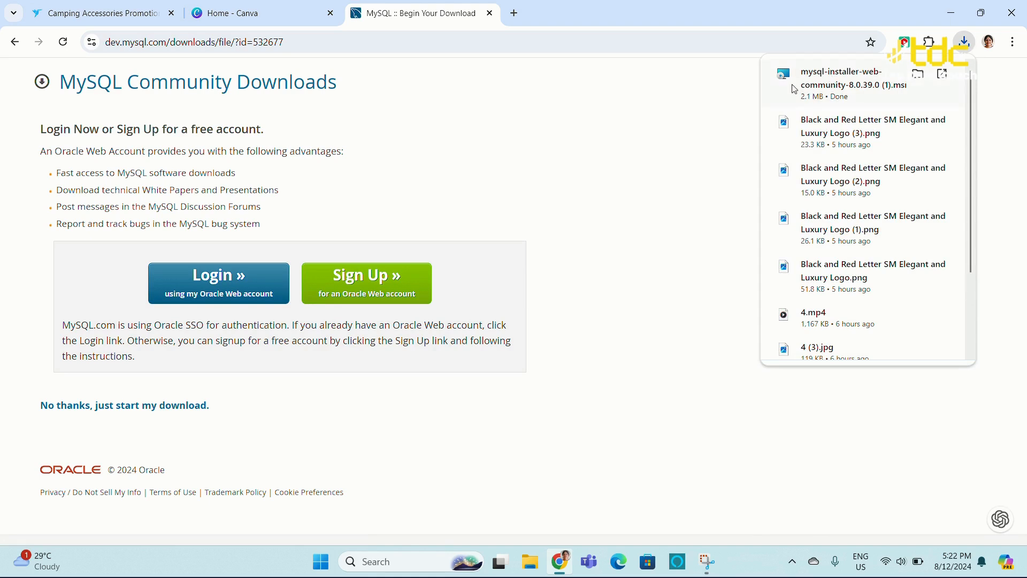
{"action": "left_click", "coordinate": [820, 83]}
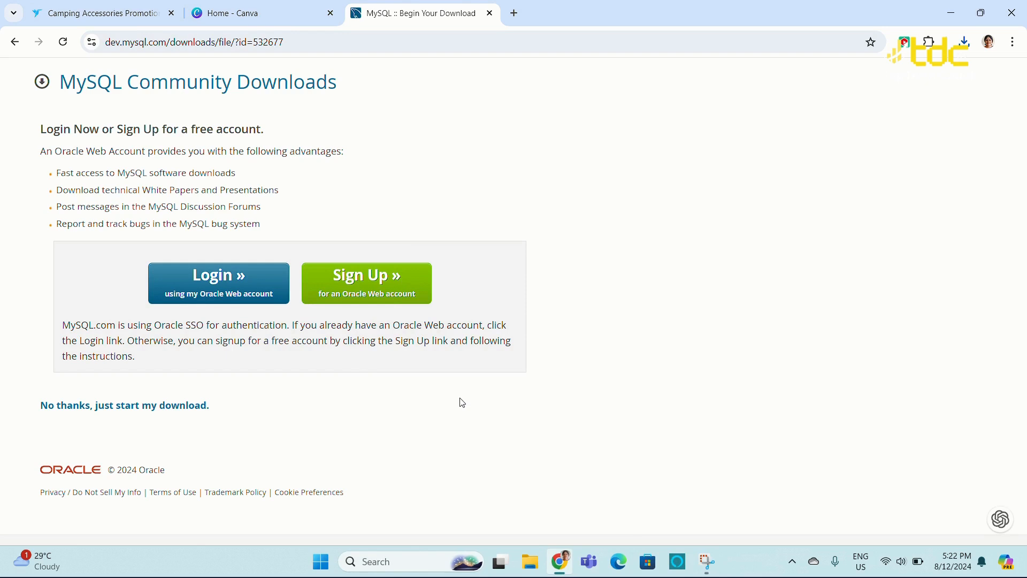
{"action": "left_click", "coordinate": [708, 563]}
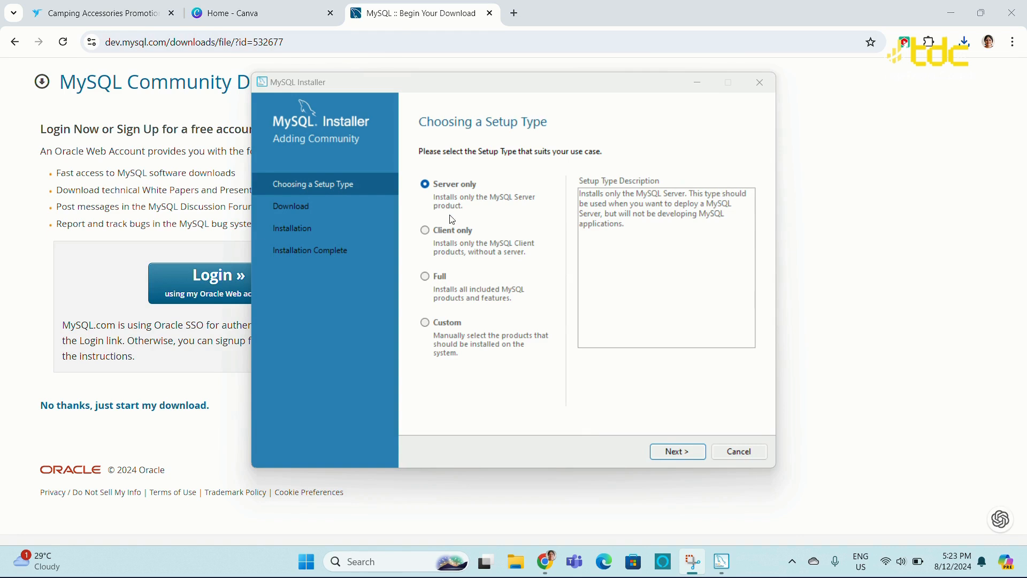
Choose the Full setup type and execute the download of all listed MySQL products
{"action": "left_click", "coordinate": [426, 277]}
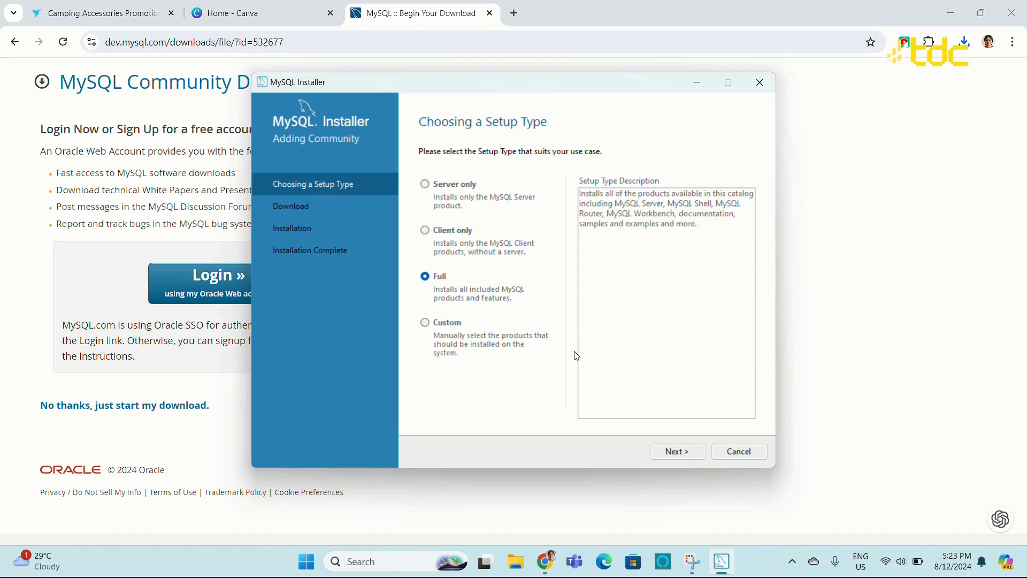
{"action": "left_click", "coordinate": [694, 457]}
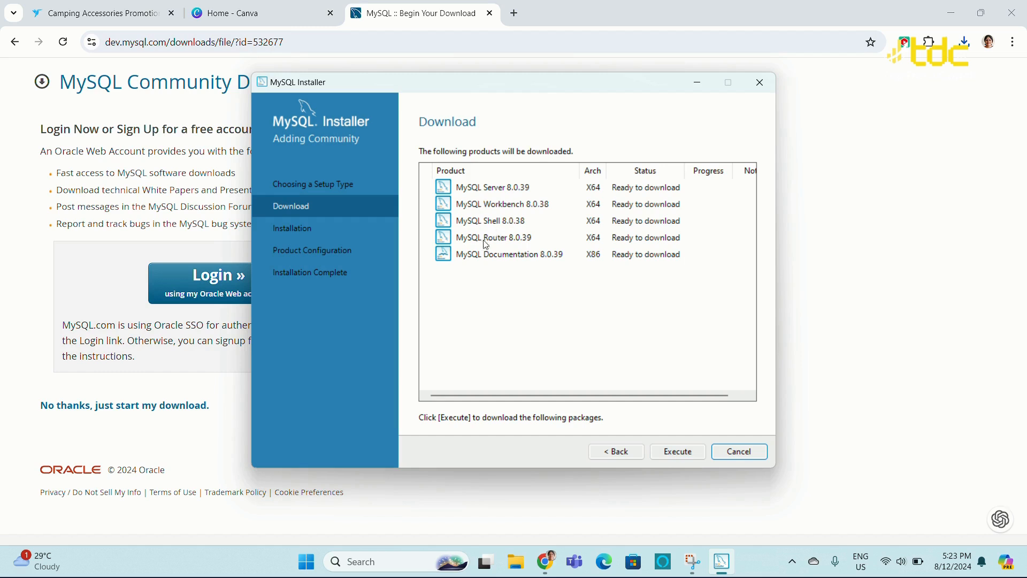
{"action": "left_click", "coordinate": [673, 454]}
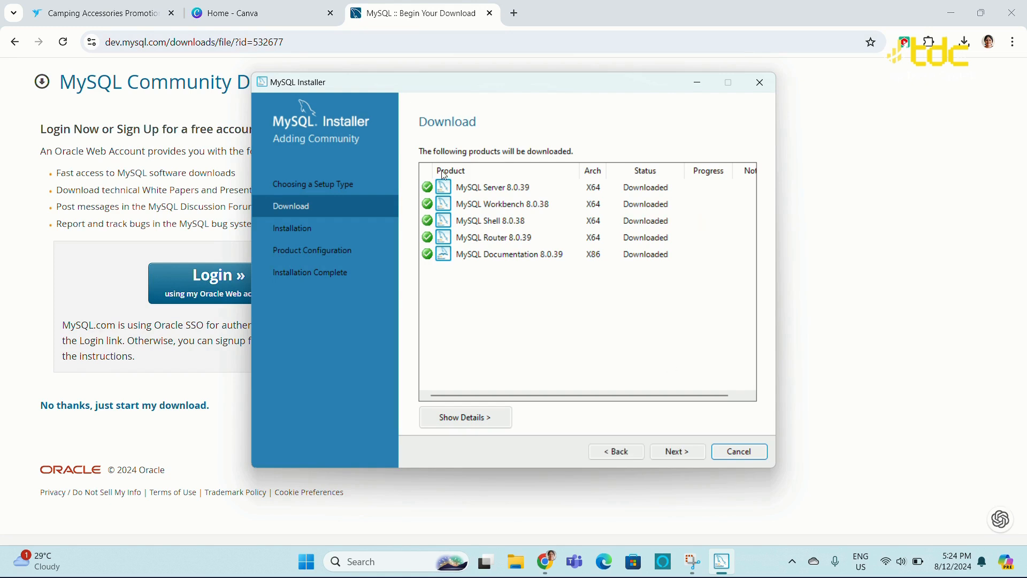
Proceed to installation and execute the install of all downloaded MySQL products
{"action": "left_click", "coordinate": [677, 452]}
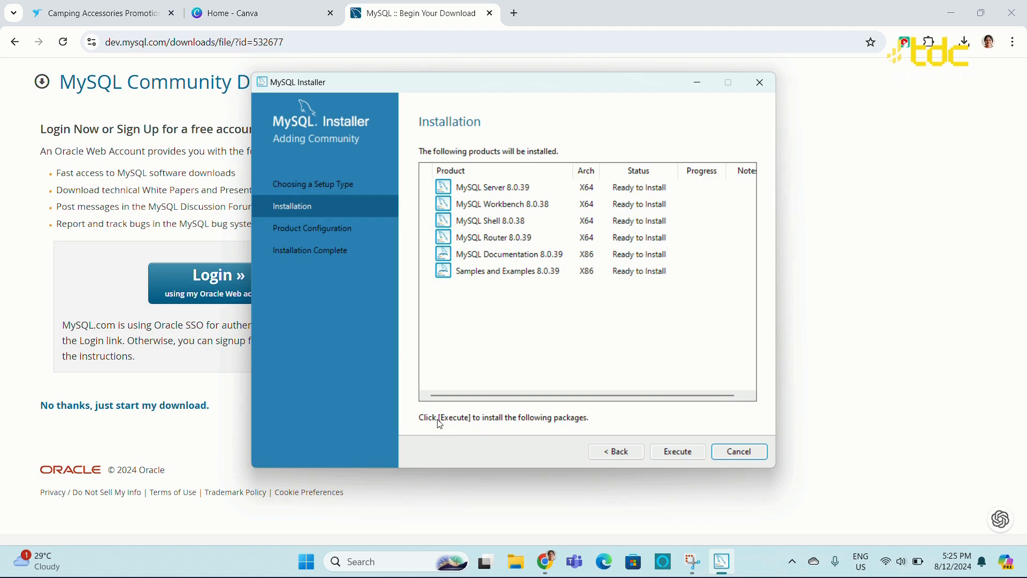
{"action": "left_click", "coordinate": [669, 454]}
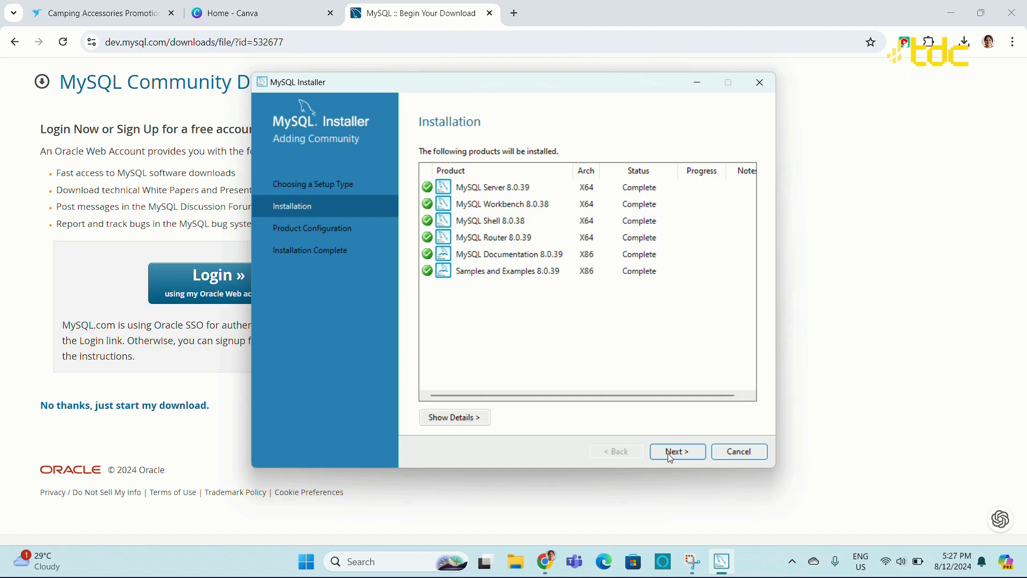
{"action": "left_click", "coordinate": [669, 455]}
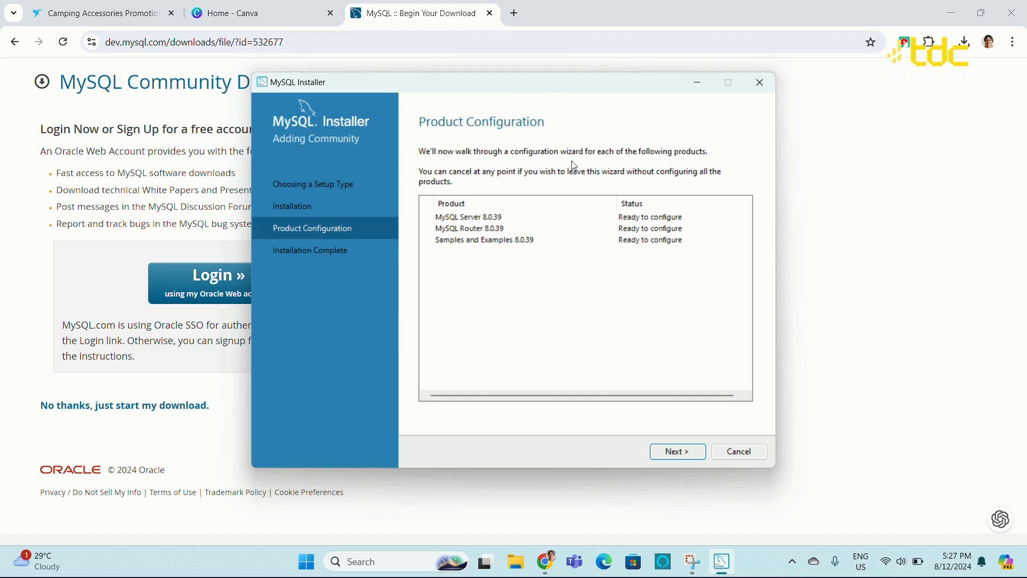
Begin MySQL Server configuration, keeping the Development Computer config type and strong password authentication
{"action": "left_click", "coordinate": [683, 458]}
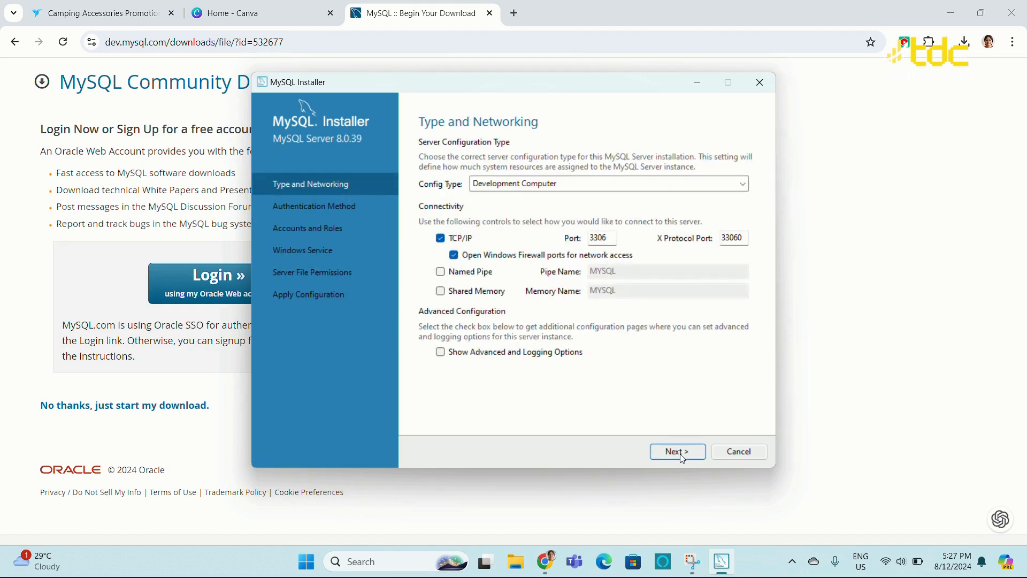
{"action": "left_click", "coordinate": [740, 184]}
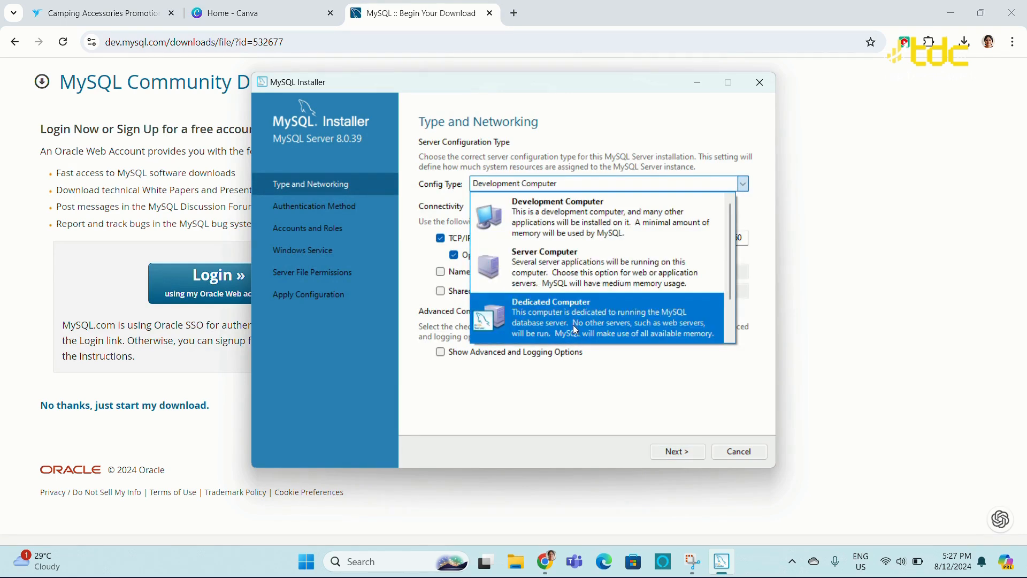
{"action": "left_click", "coordinate": [542, 204]}
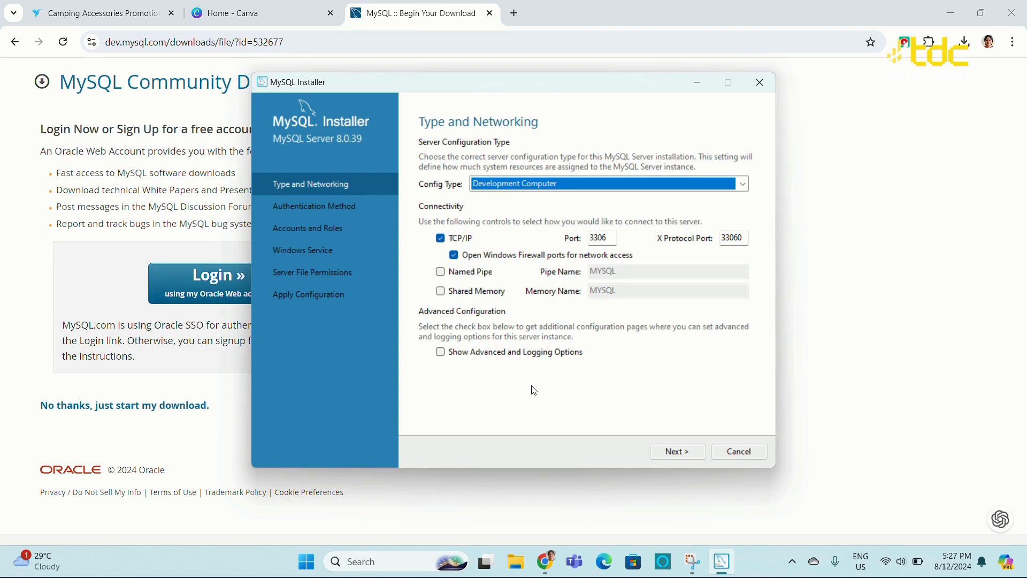
{"action": "left_click", "coordinate": [684, 458]}
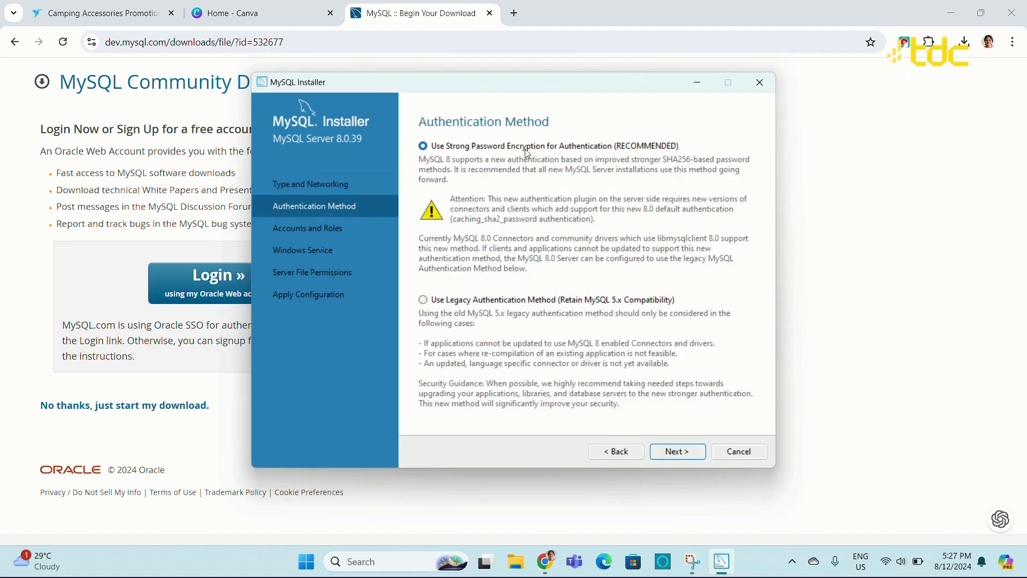
{"action": "left_click", "coordinate": [683, 450]}
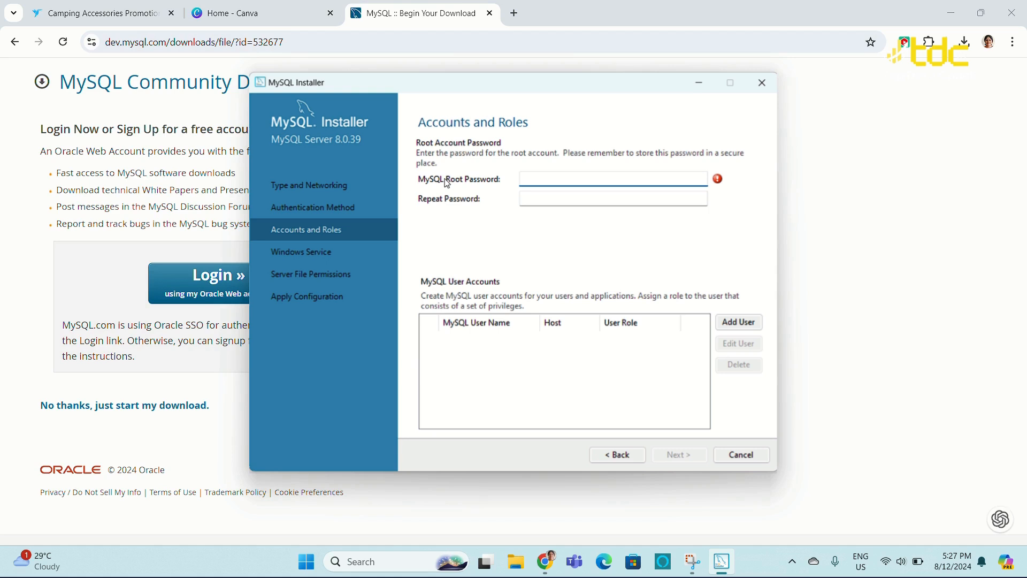
Enter and repeat the MySQL root account password, then continue
{"action": "type", "text": "root"}
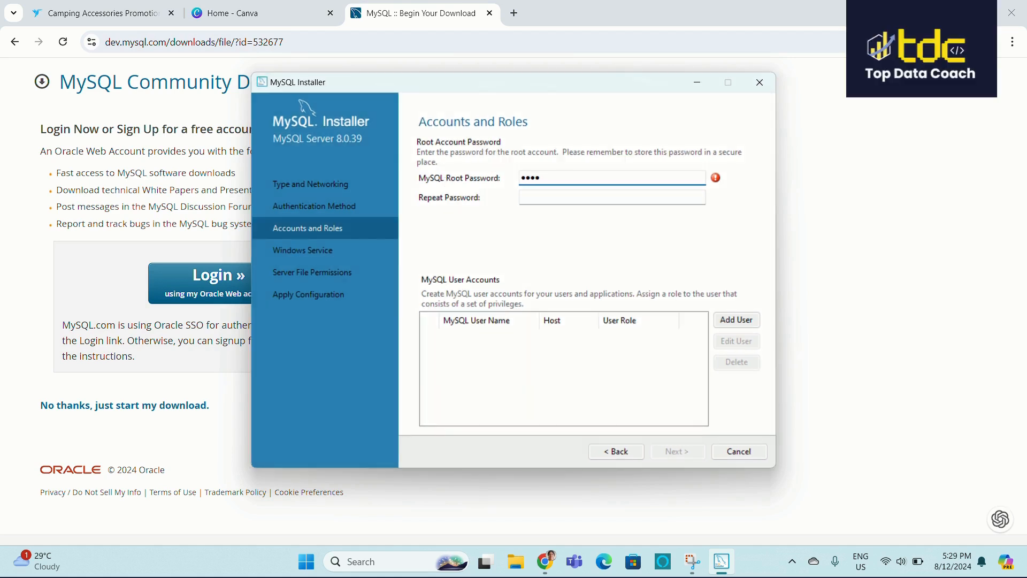
{"action": "key", "text": "Tab"}
{"action": "type", "text": "root"}
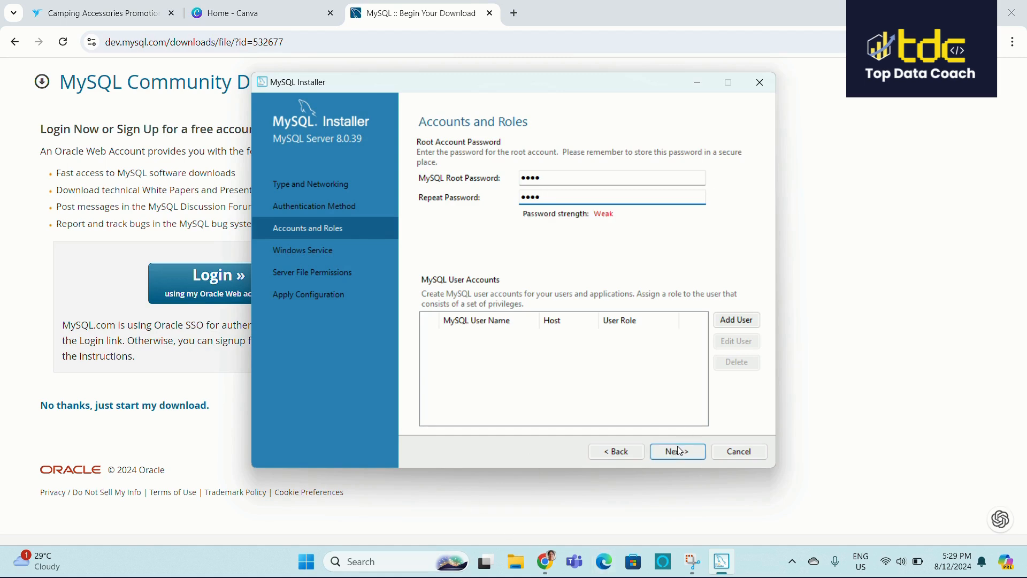
{"action": "left_click", "coordinate": [680, 451]}
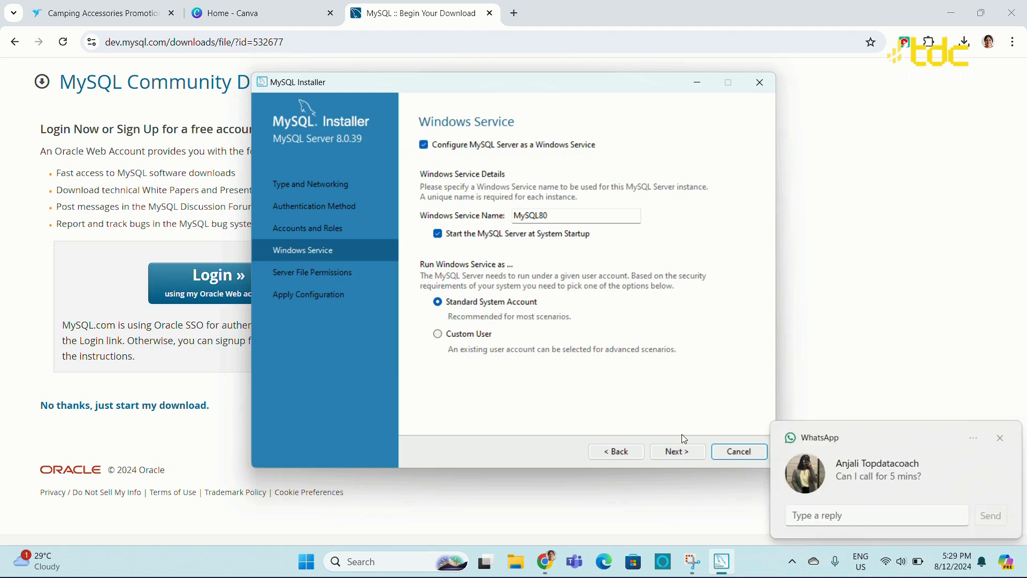
Dismiss the chat notification, keep default Windows service and file permission settings, and execute the server configuration
{"action": "left_click", "coordinate": [1007, 439]}
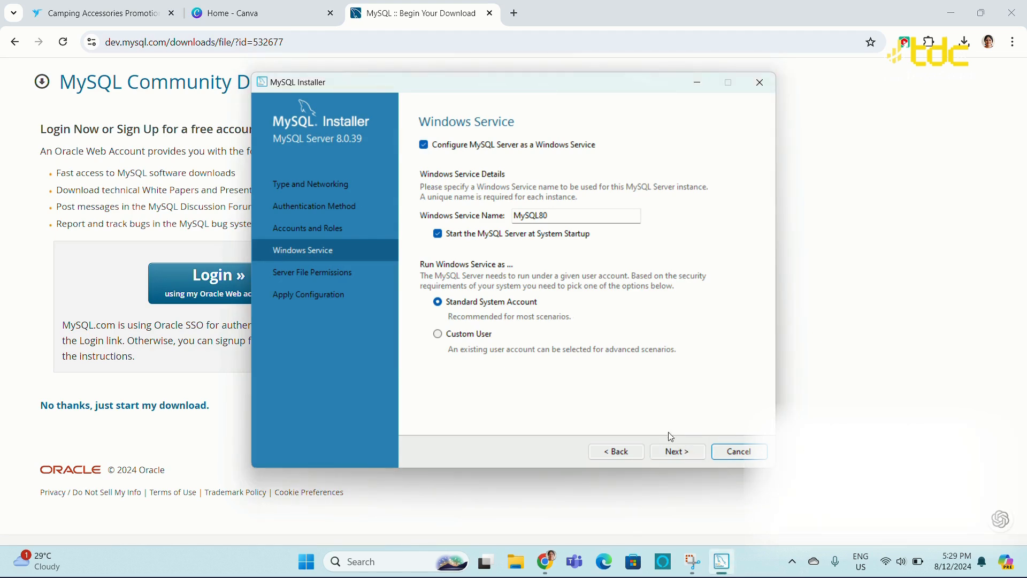
{"action": "left_click", "coordinate": [687, 460]}
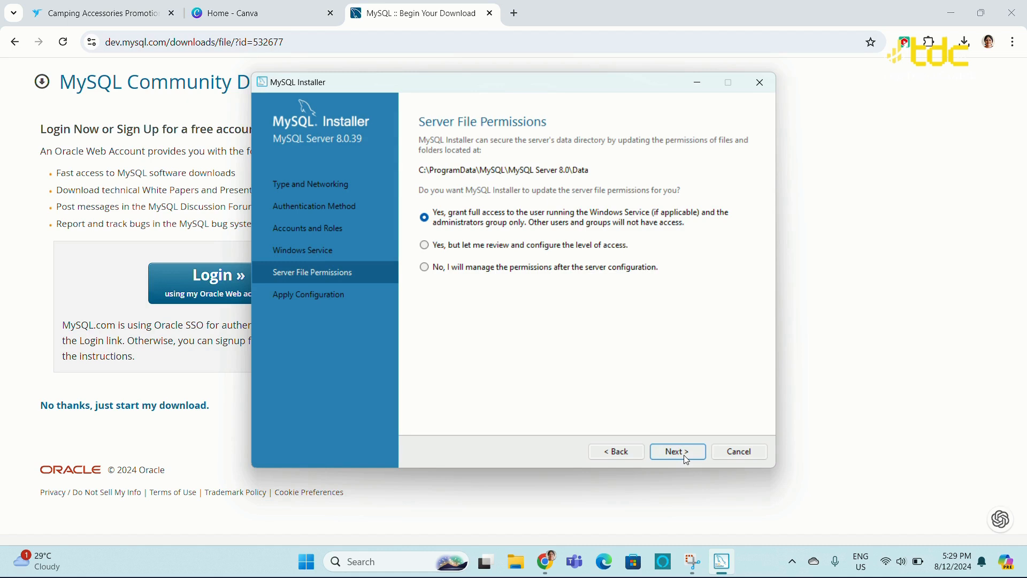
{"action": "left_click", "coordinate": [687, 460]}
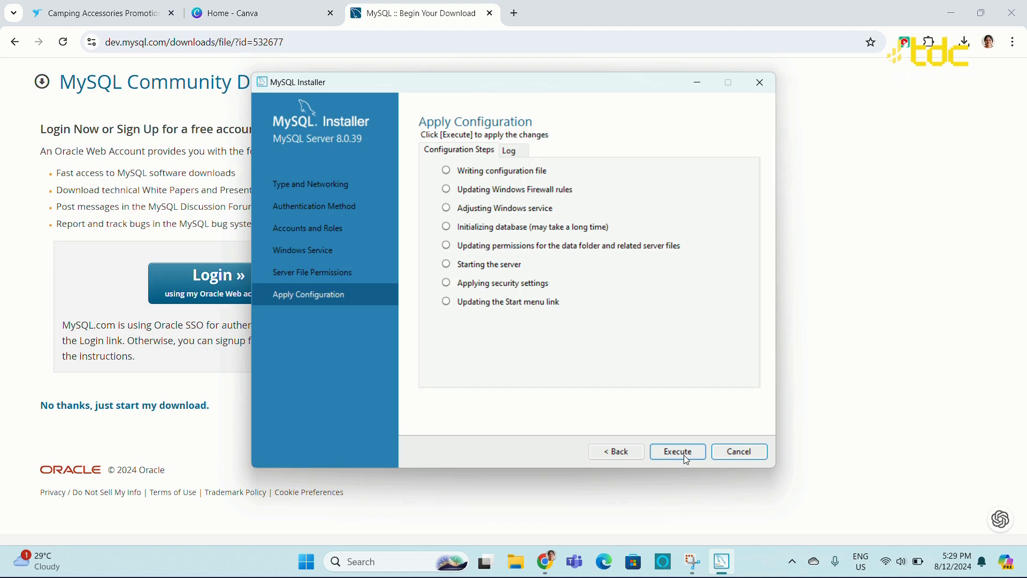
{"action": "left_click", "coordinate": [679, 452]}
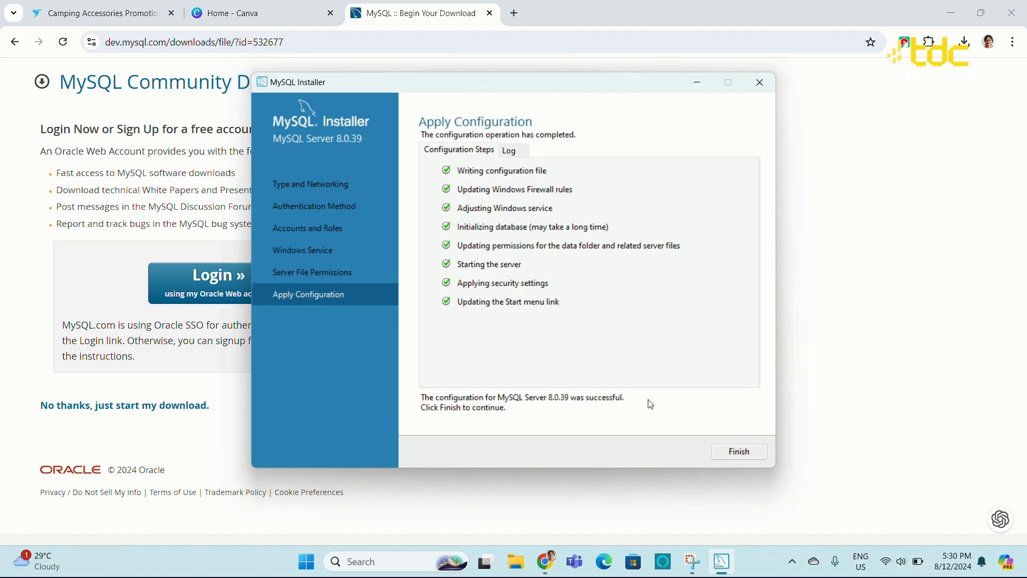
Finish the server configuration and skip MySQL Router bootstrap configuration
{"action": "left_click", "coordinate": [749, 453]}
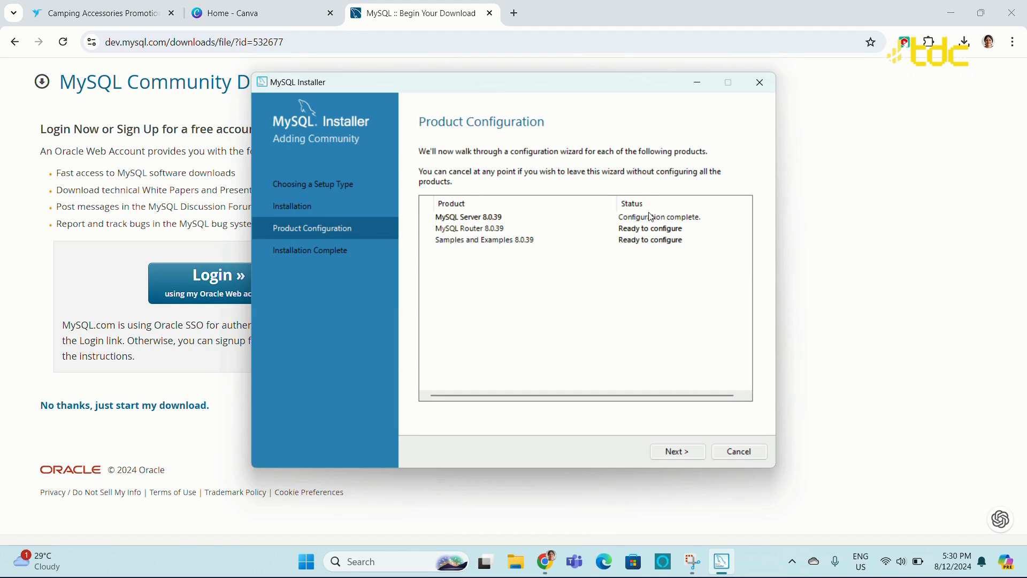
{"action": "left_click", "coordinate": [685, 460]}
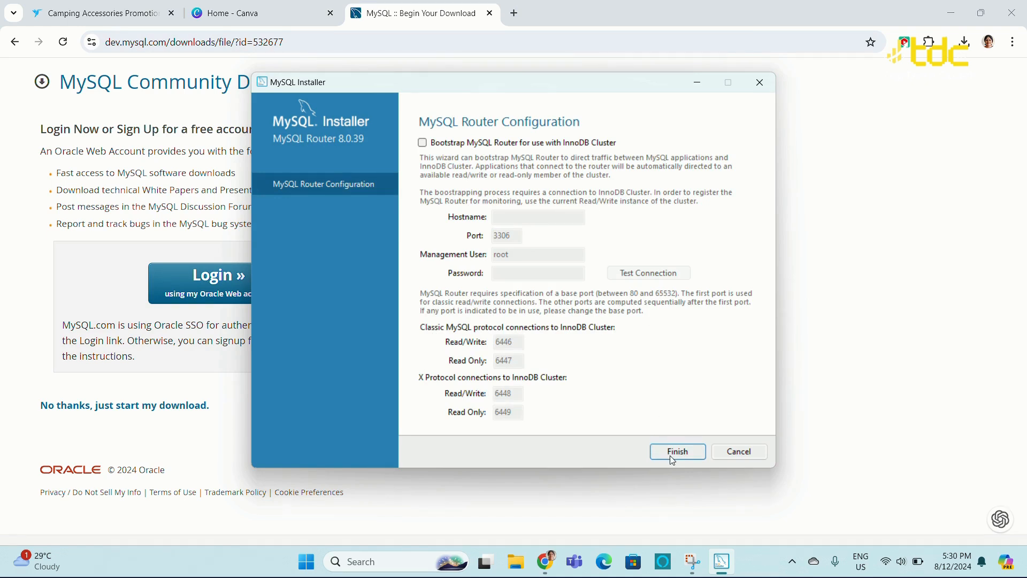
{"action": "left_click", "coordinate": [672, 459]}
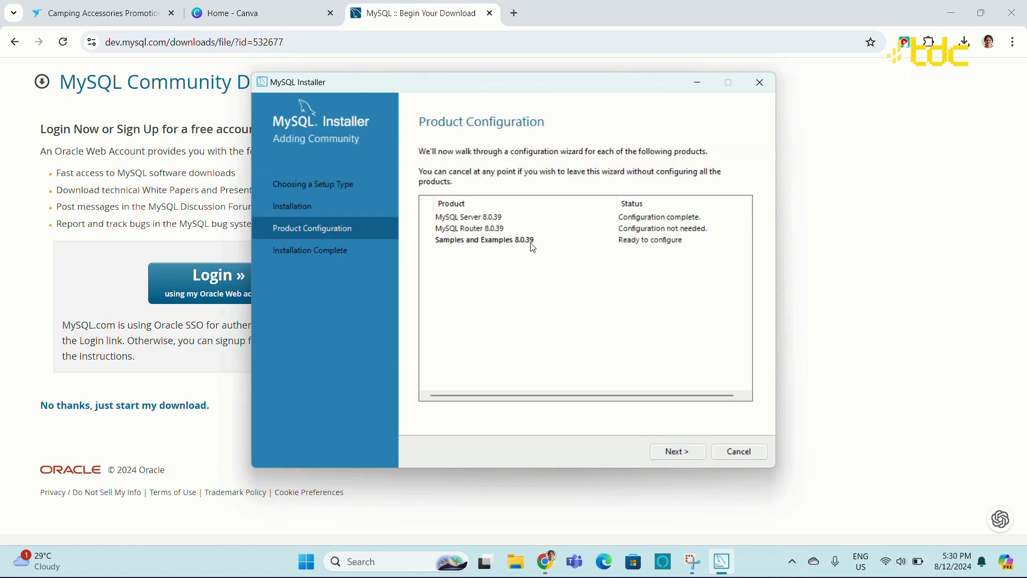
Connect Samples and Examples to the server by entering the root password and checking the credentials
{"action": "left_click", "coordinate": [687, 453]}
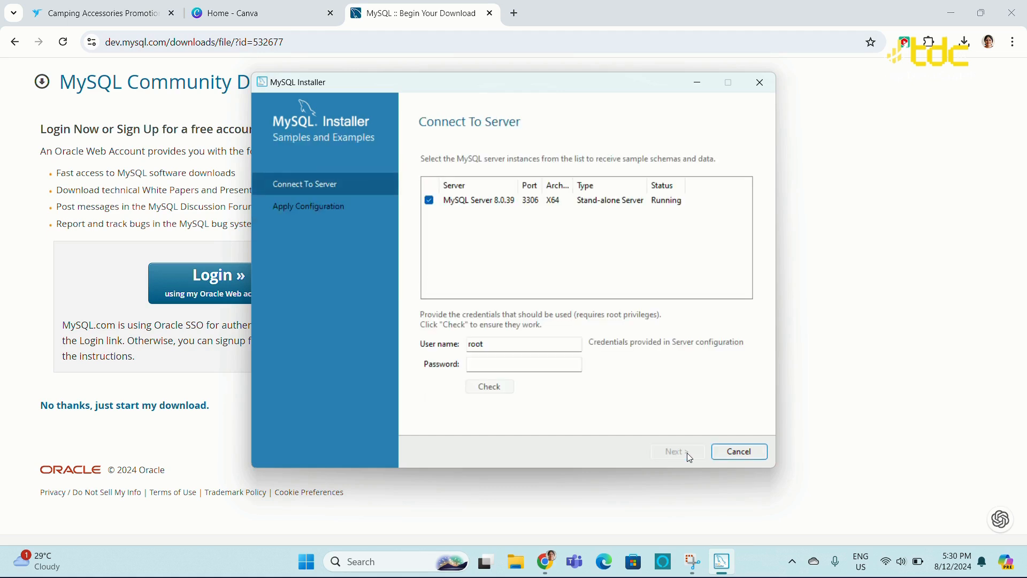
{"action": "left_click", "coordinate": [510, 364]}
{"action": "type", "text": "root"}
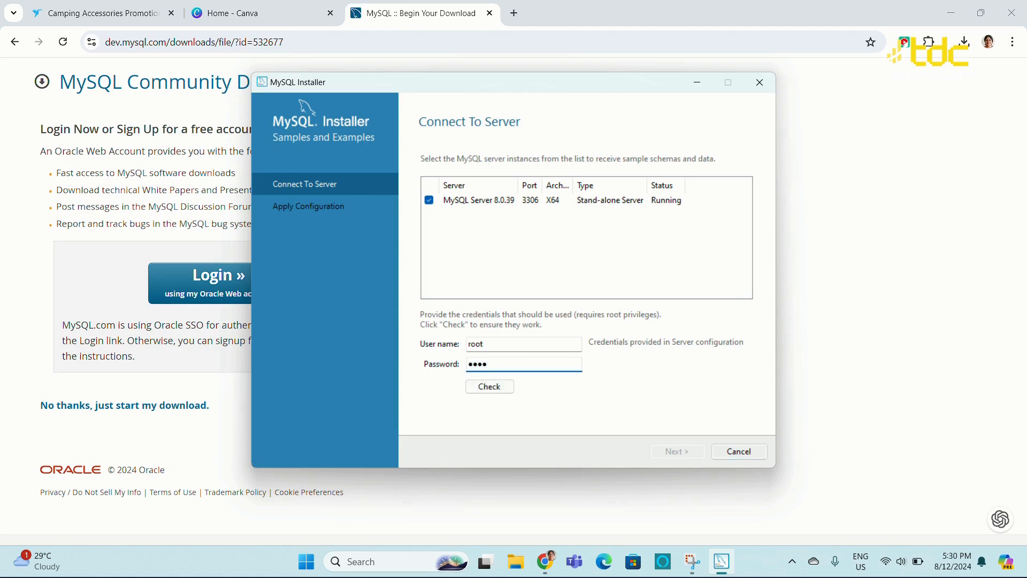
{"action": "left_click", "coordinate": [483, 389]}
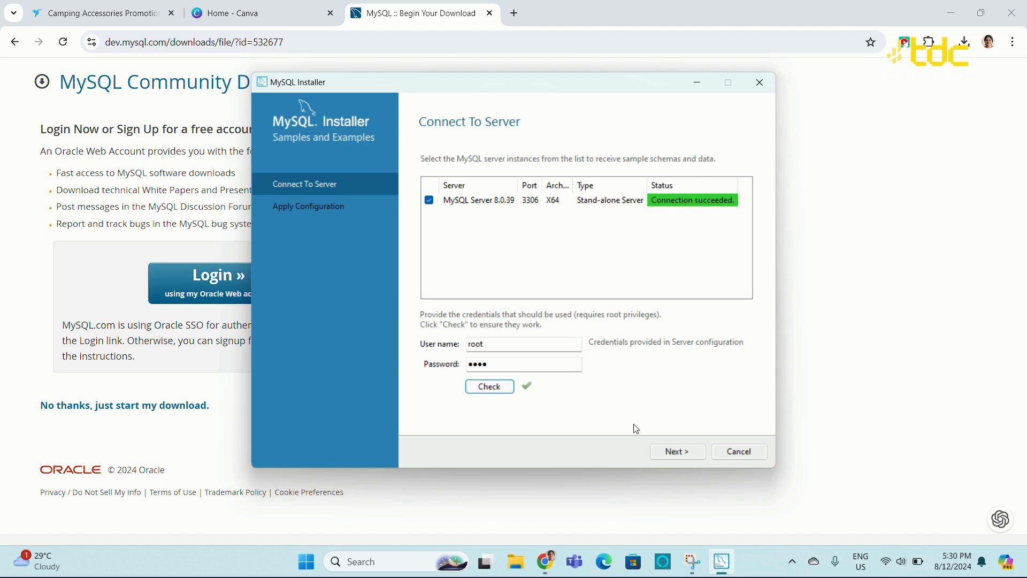
Execute the Samples and Examples configuration and finish it
{"action": "left_click", "coordinate": [686, 452]}
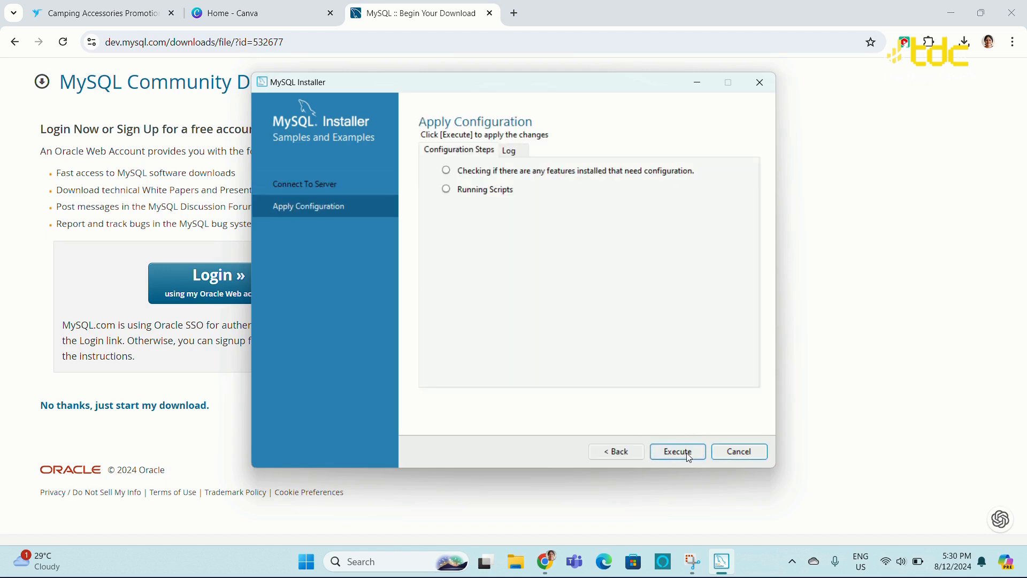
{"action": "left_click", "coordinate": [687, 454]}
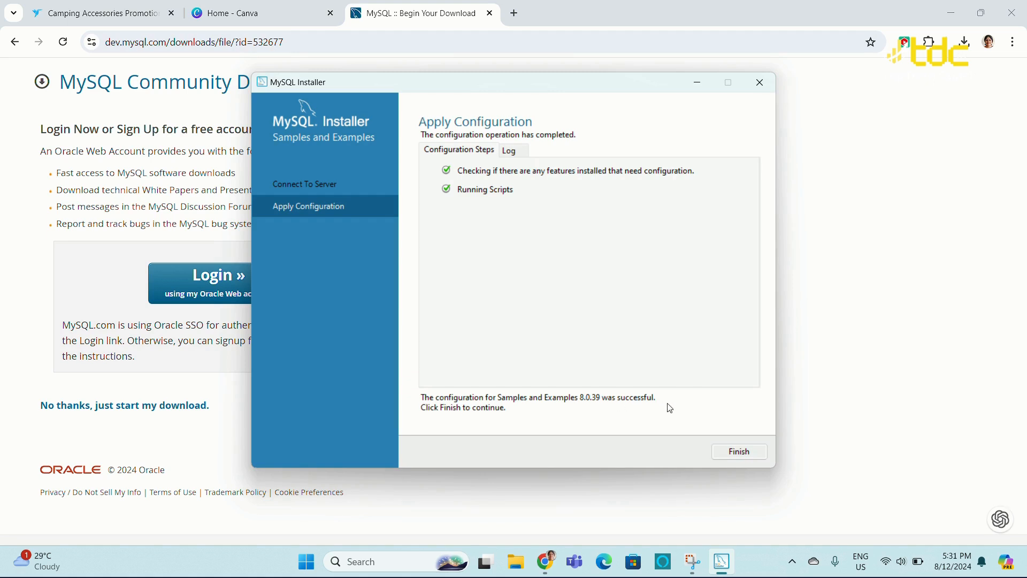
{"action": "left_click", "coordinate": [743, 459]}
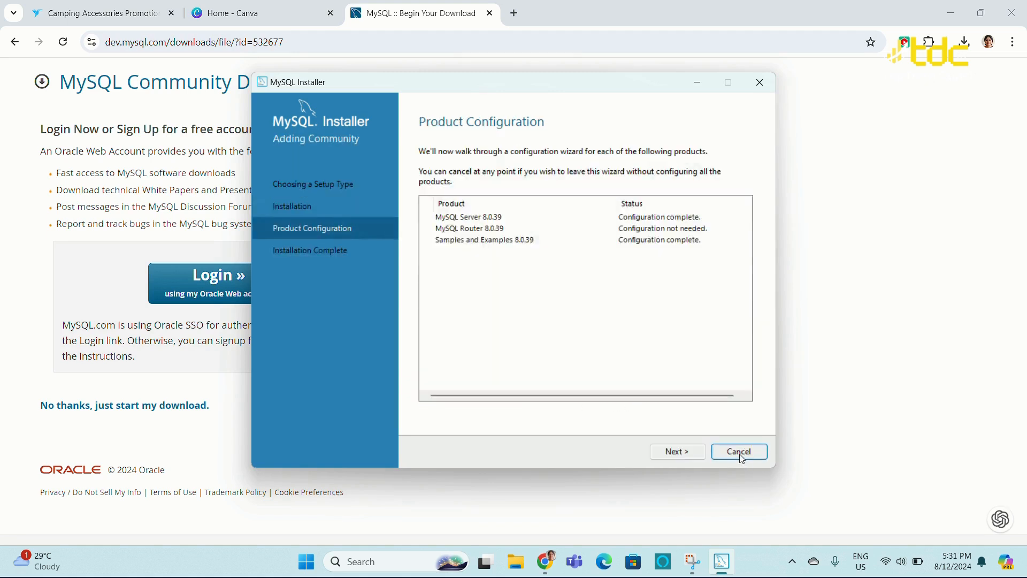
Finish the MySQL Installer and launch MySQL 8.0 Command Line Client from the MySQL folder in the Start menu's All apps list
{"action": "left_click", "coordinate": [686, 453]}
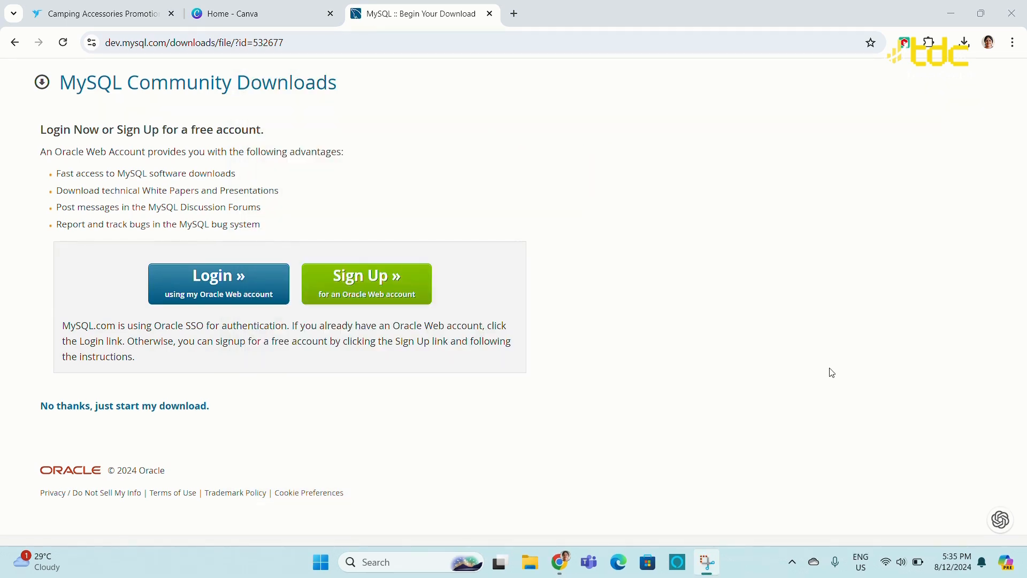
{"action": "left_click", "coordinate": [951, 13]}
{"action": "left_click", "coordinate": [326, 566]}
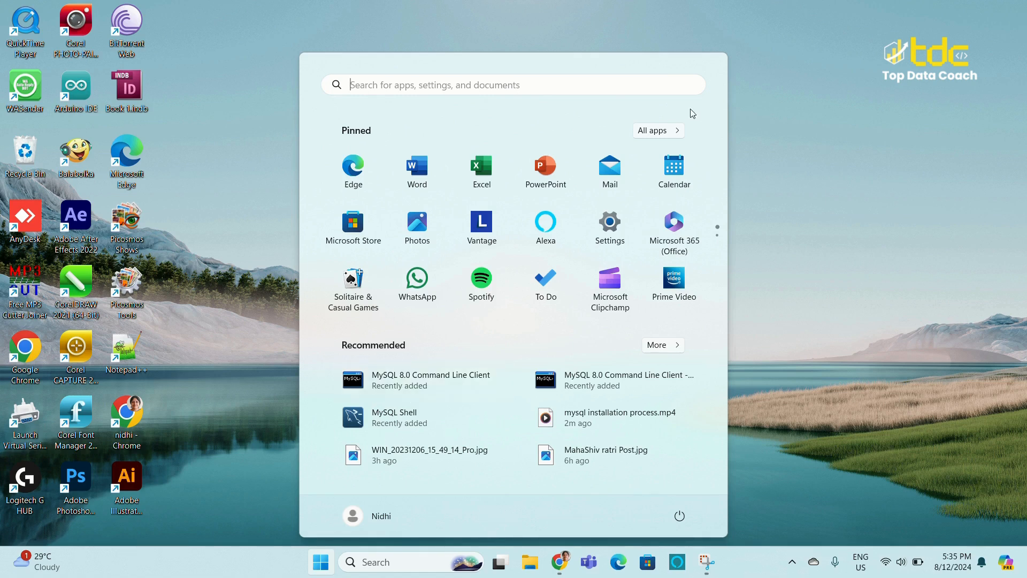
{"action": "left_click", "coordinate": [671, 132]}
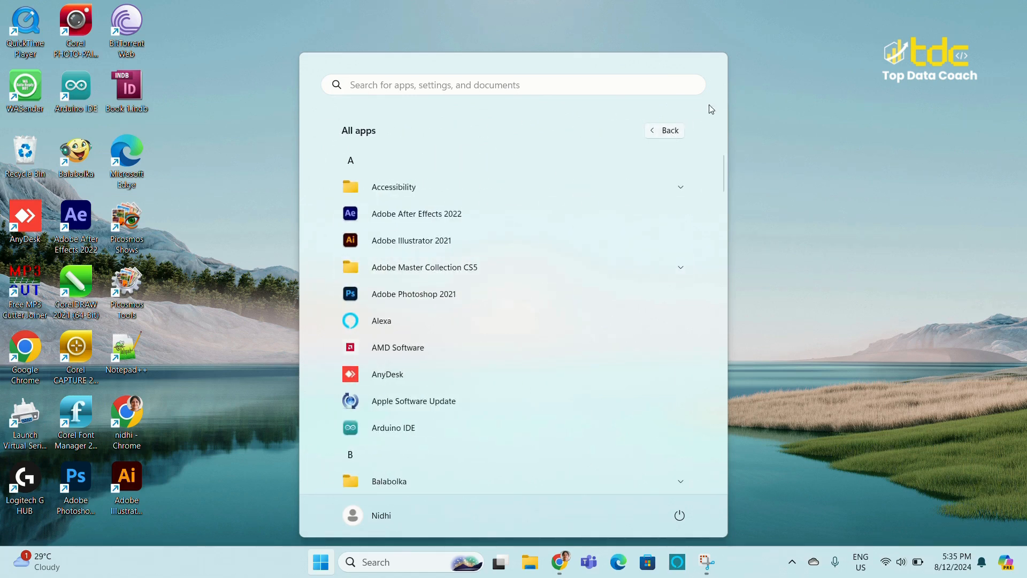
{"action": "left_click_drag", "start_coordinate": [724, 173], "coordinate": [739, 360]}
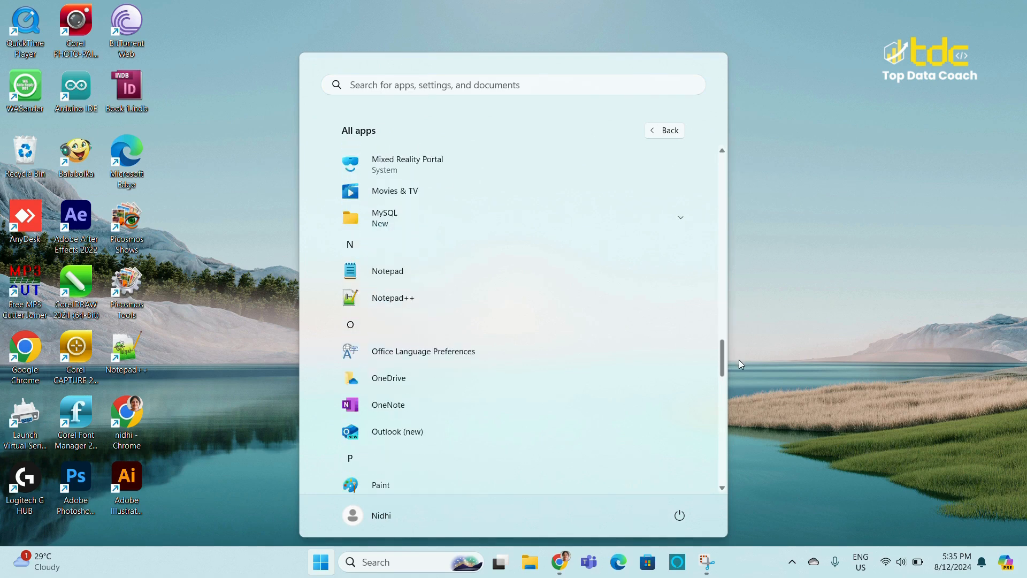
{"action": "left_click", "coordinate": [681, 220]}
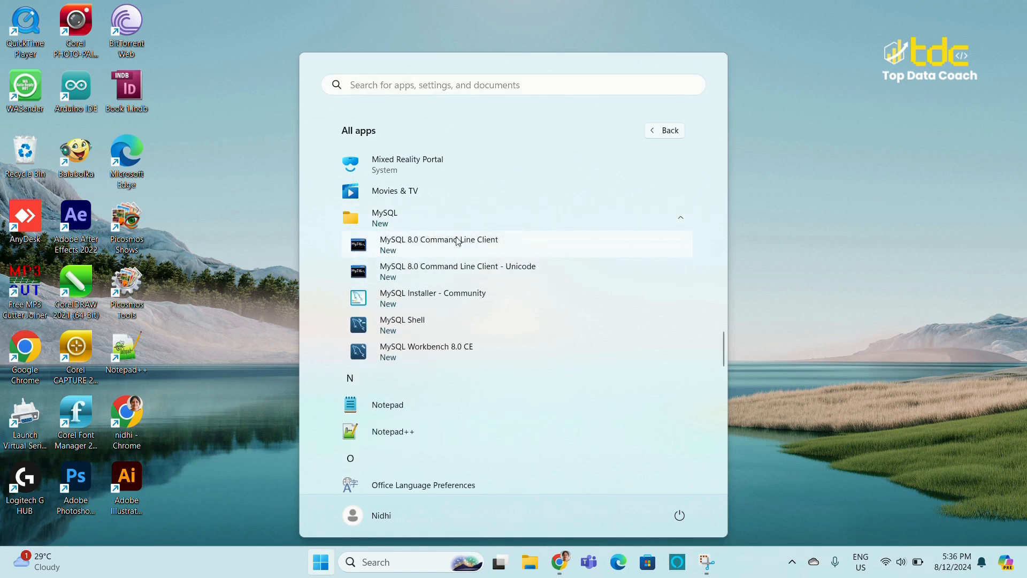
{"action": "left_click", "coordinate": [495, 245]}
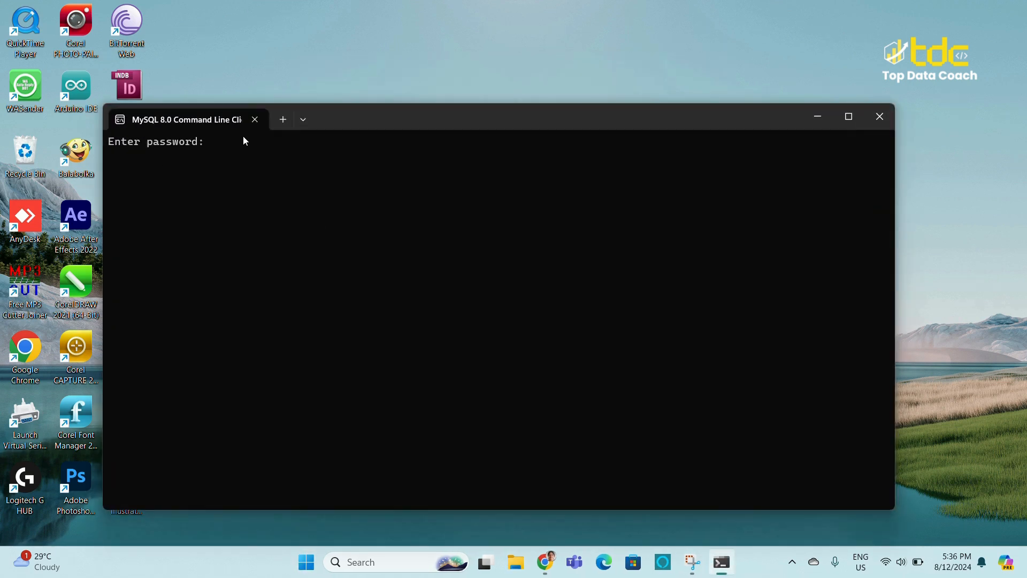
Log in to the MySQL monitor by entering the root account password
{"action": "type", "text": "****"}
{"action": "key", "text": "Return"}
{"action": "left_click_drag", "start_coordinate": [122, 169], "coordinate": [313, 167]}
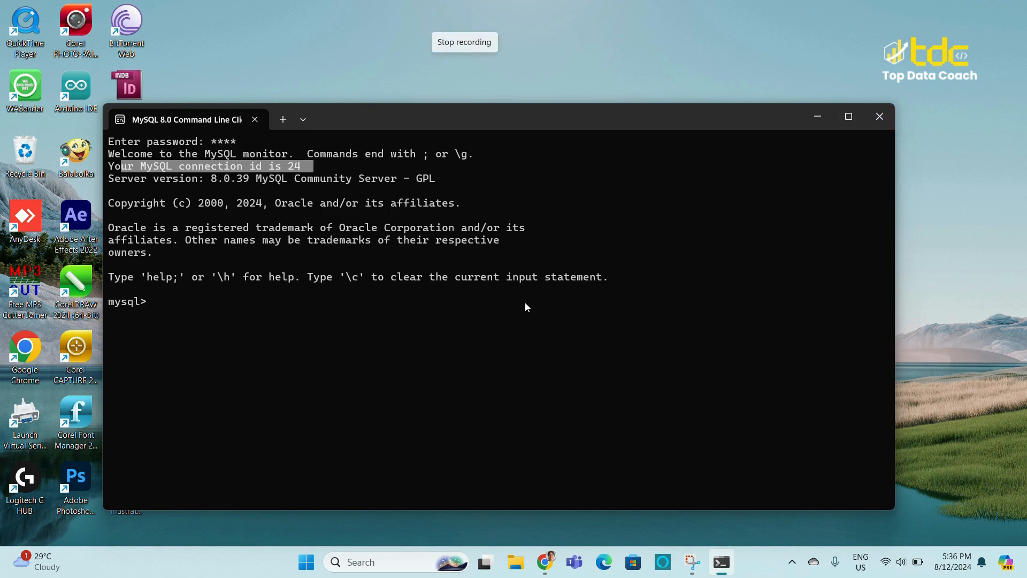
{"action": "left_click", "coordinate": [470, 17]}
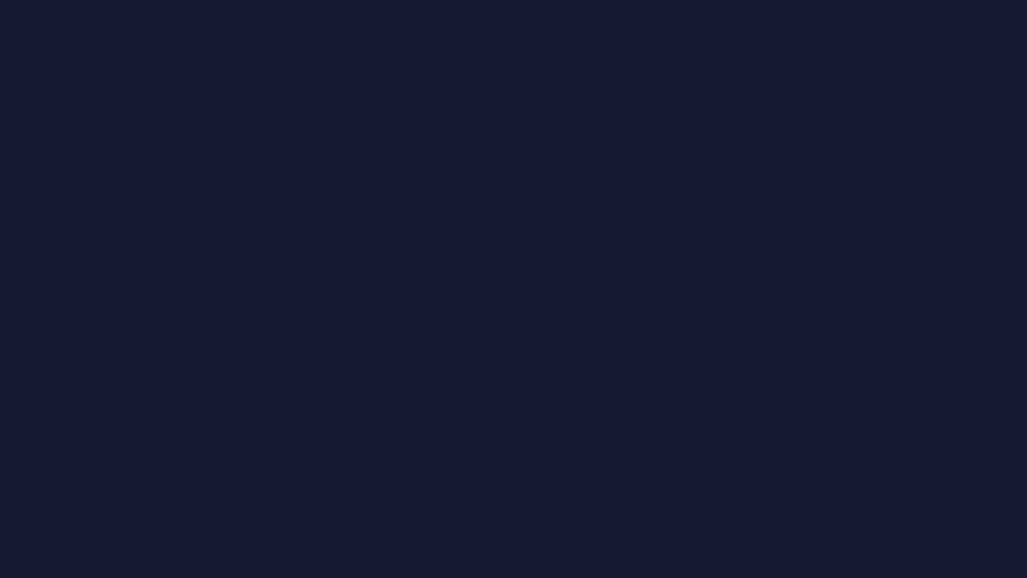